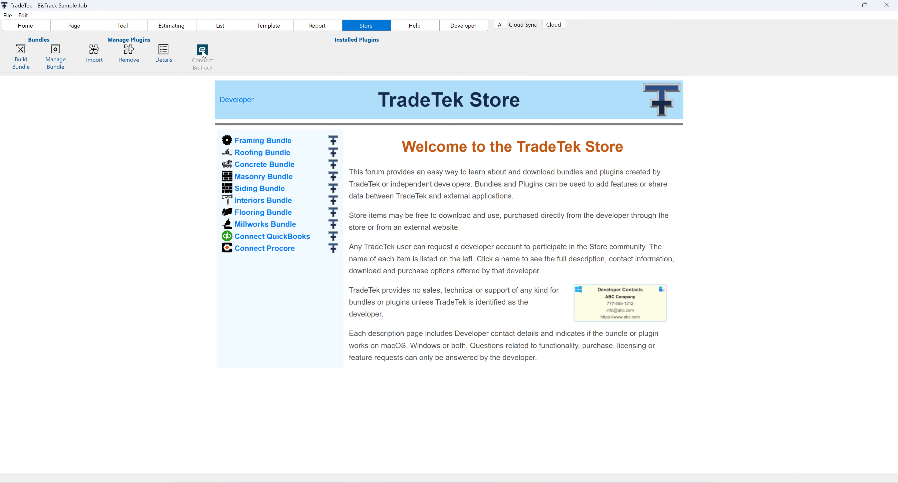
Step: Open the Connect BisTrack plugin and connect to BisTrack with the saved username, password and client secret
{"action": "left_click", "coordinate": [202, 52]}
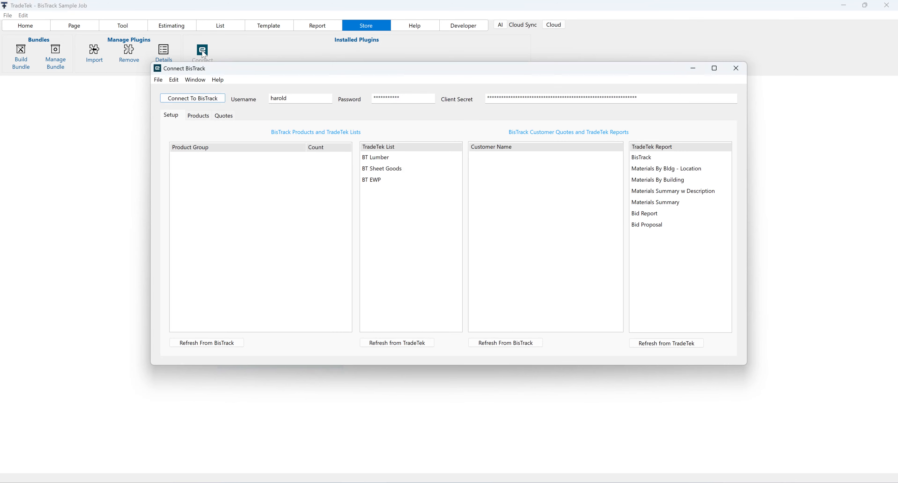
{"action": "left_click", "coordinate": [296, 98]}
{"action": "left_click_drag", "start_coordinate": [296, 99], "coordinate": [253, 98]}
{"action": "left_click", "coordinate": [415, 97]}
{"action": "left_click", "coordinate": [690, 96]}
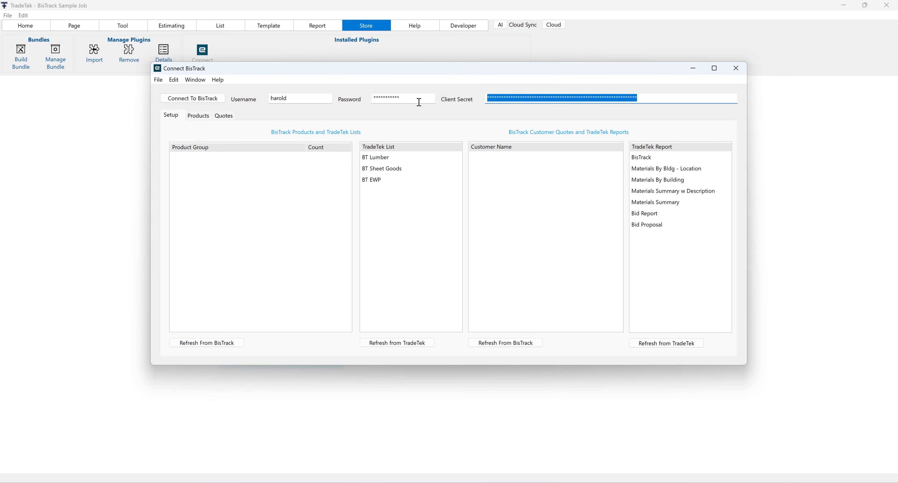
{"action": "left_click", "coordinate": [413, 114]}
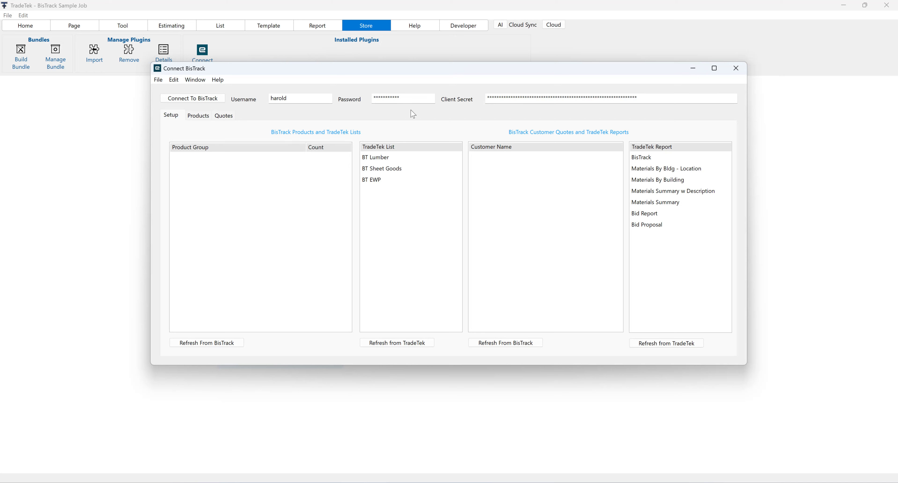
{"action": "left_click", "coordinate": [213, 100]}
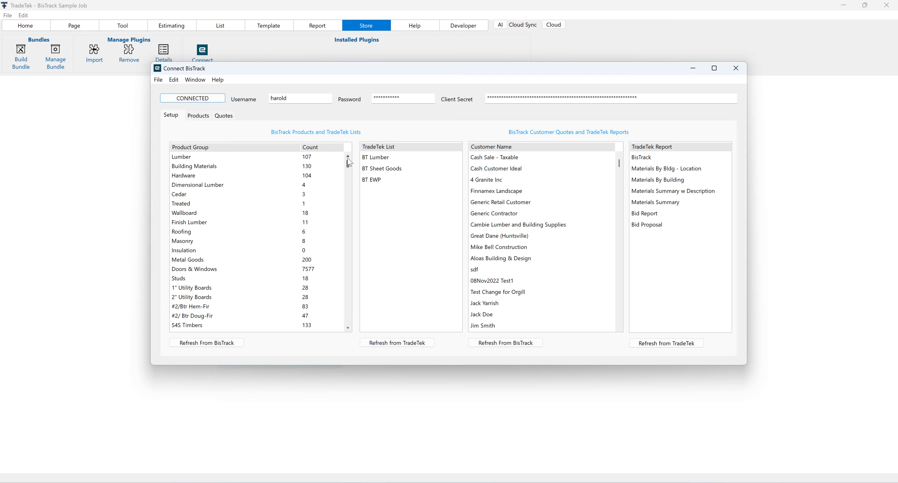
Step: Browse the BisTrack product groups and customer names, and refresh the lists from TradeTek
{"action": "mouse_move", "coordinate": [349, 168]}
{"action": "left_mouse_down"}
{"action": "mouse_move", "coordinate": [350, 179]}
{"action": "mouse_move", "coordinate": [351, 163]}
{"action": "left_mouse_up"}
{"action": "mouse_move", "coordinate": [619, 165]}
{"action": "left_mouse_down"}
{"action": "mouse_move", "coordinate": [623, 185]}
{"action": "mouse_move", "coordinate": [623, 164]}
{"action": "left_mouse_up"}
{"action": "left_click", "coordinate": [397, 345]}
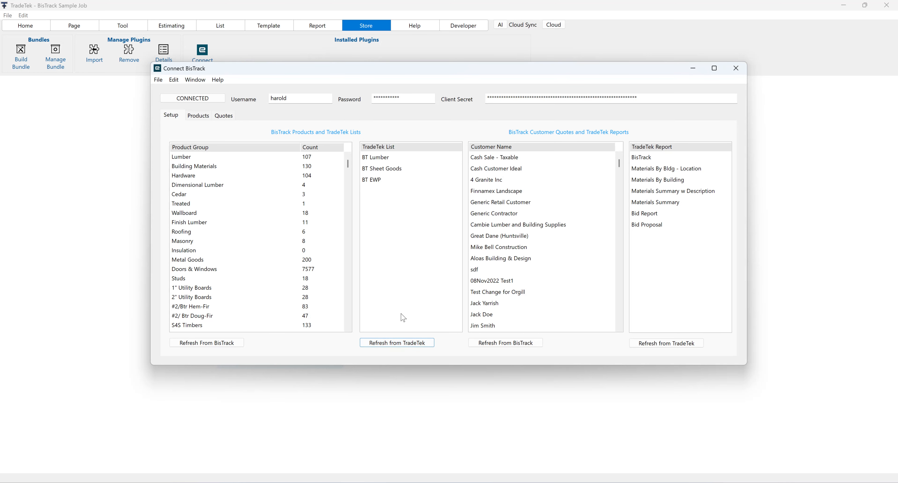
Step: Load the products of the Lumber product group from BisTrack
{"action": "left_click", "coordinate": [199, 116]}
{"action": "left_click", "coordinate": [361, 302]}
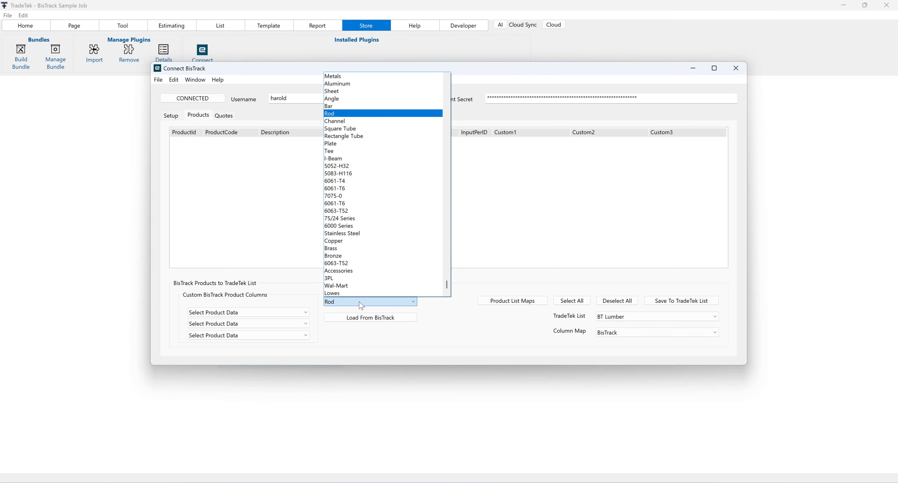
{"action": "left_click_drag", "start_coordinate": [447, 285], "coordinate": [447, 82]}
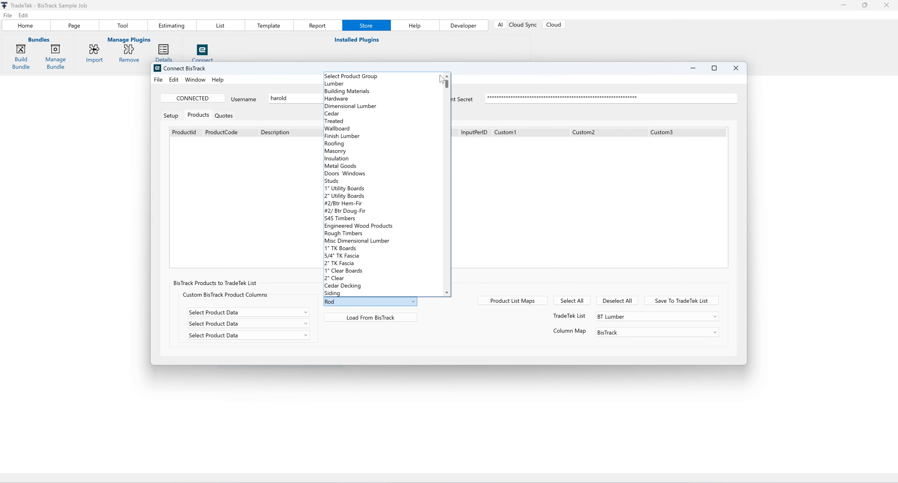
{"action": "left_click", "coordinate": [364, 86]}
{"action": "left_click", "coordinate": [377, 321]}
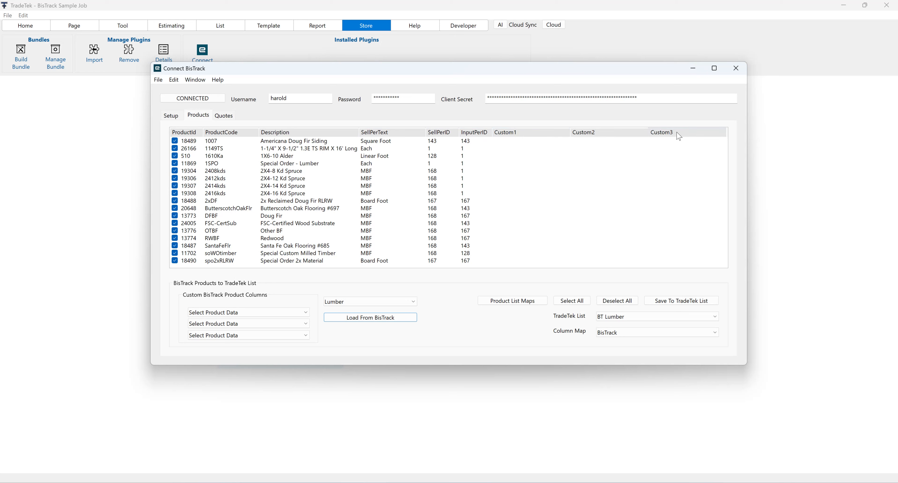
Step: Review the data choices for a custom product column and the column pairs of the BisTrack product list map
{"action": "left_click", "coordinate": [303, 313]}
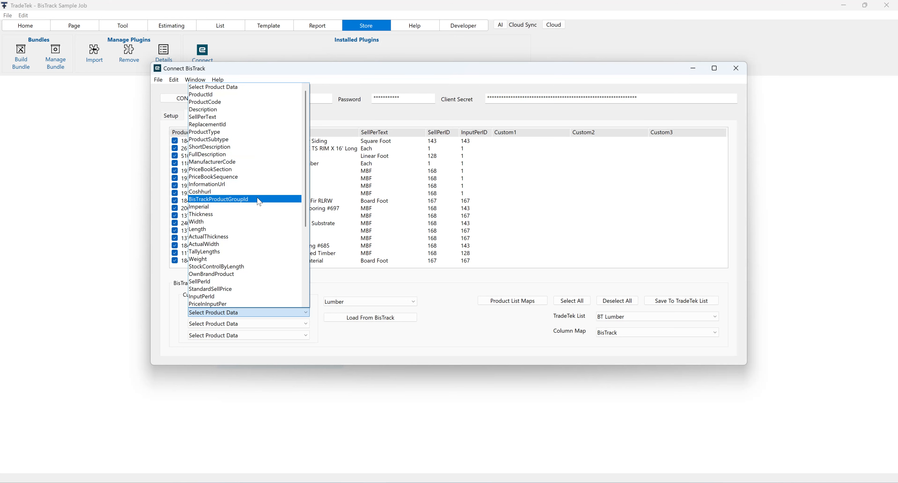
{"action": "left_click", "coordinate": [337, 335]}
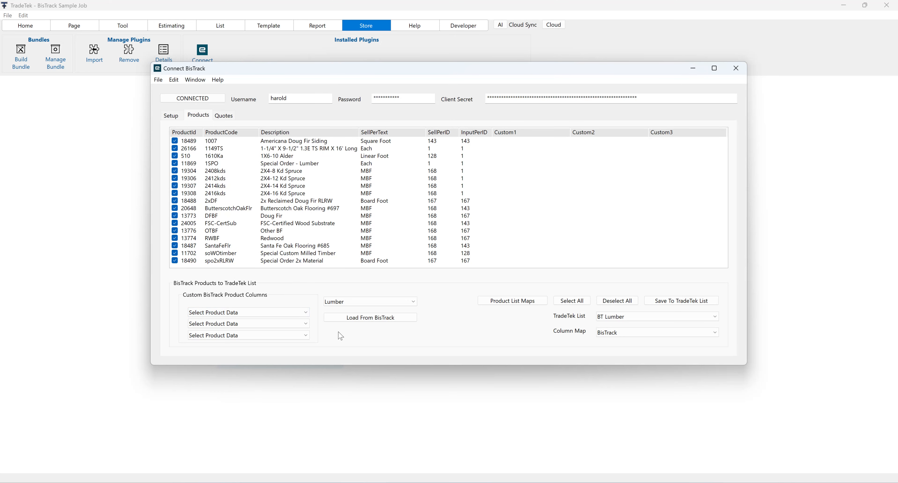
{"action": "left_click", "coordinate": [514, 303]}
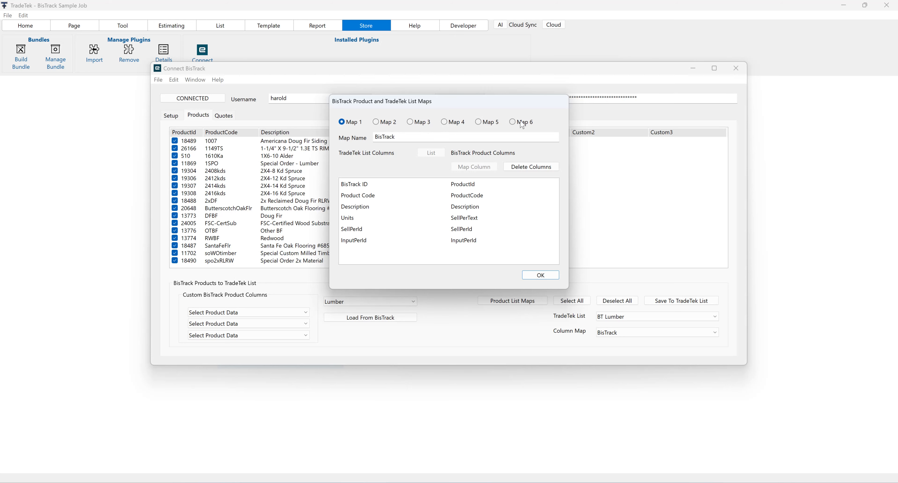
{"action": "left_click", "coordinate": [541, 275]}
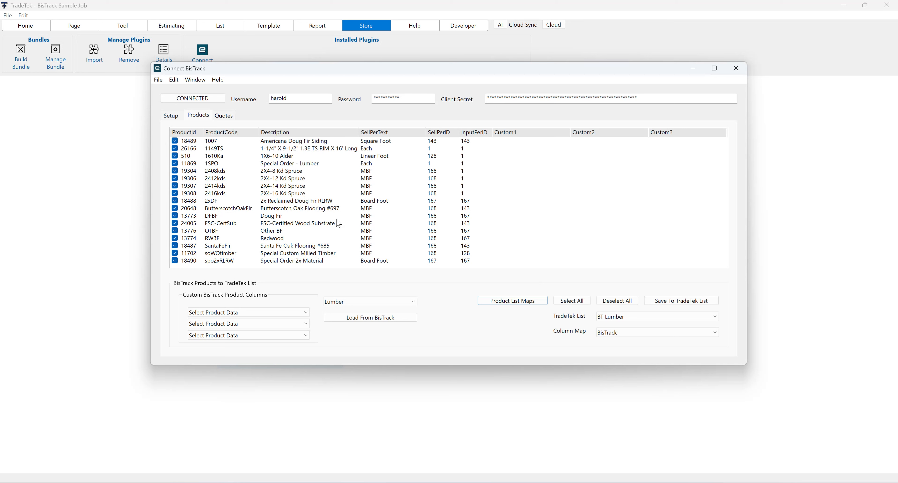
Step: Save the loaded products to the BT Lumber list using the BisTrack column map, and view TradeTek's lists
{"action": "left_click", "coordinate": [627, 320]}
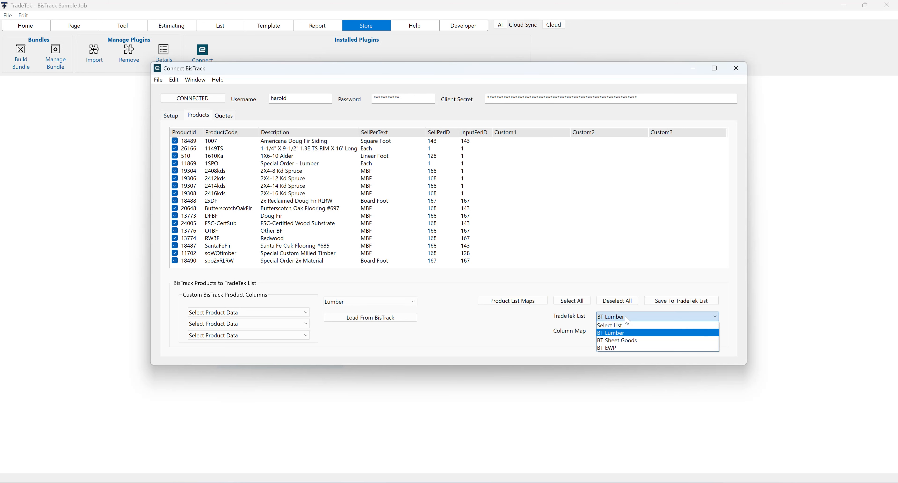
{"action": "left_click", "coordinate": [624, 326]}
{"action": "left_click", "coordinate": [625, 333]}
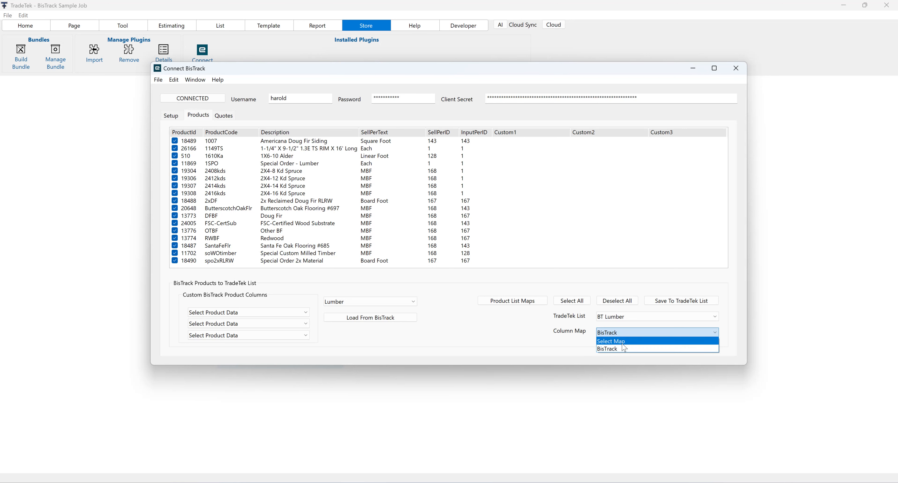
{"action": "left_click", "coordinate": [625, 349]}
{"action": "left_click", "coordinate": [670, 300]}
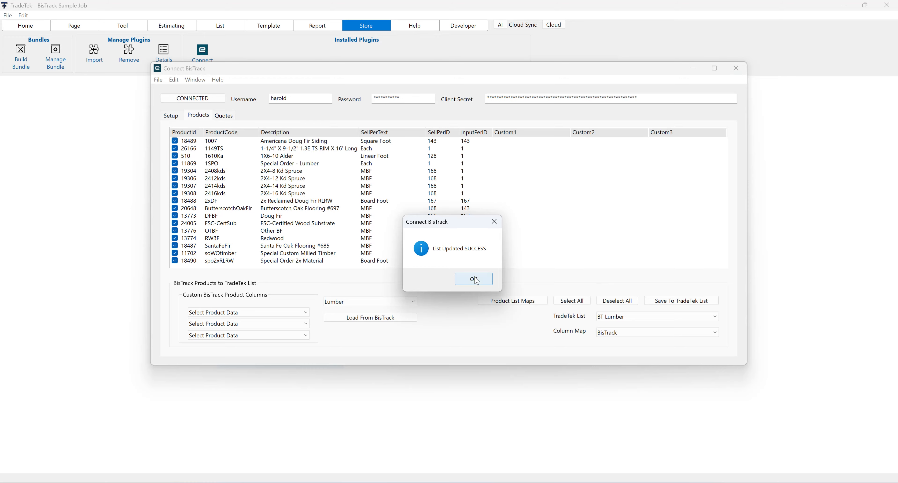
{"action": "left_click", "coordinate": [474, 280]}
{"action": "left_click", "coordinate": [227, 28]}
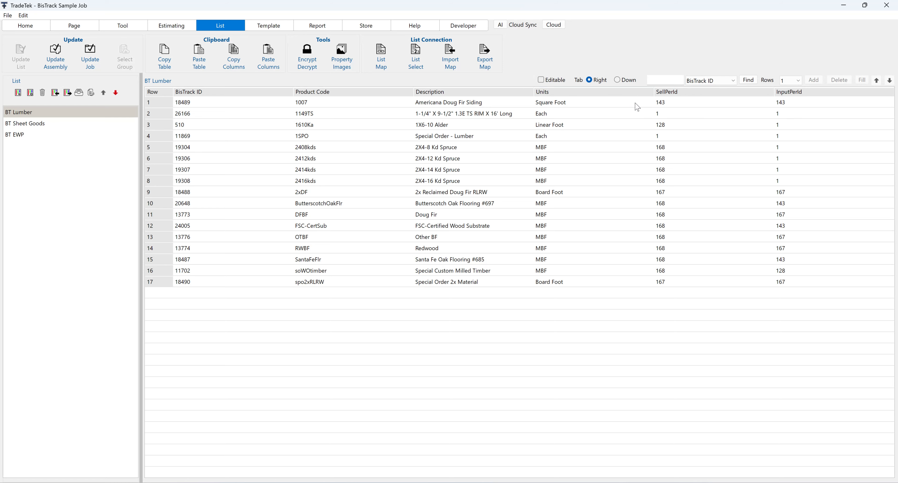
Step: Start a linear takeoff from the Exterior Wall Framing template and assign it to the 1st Floor folder
{"action": "left_click", "coordinate": [38, 22]}
{"action": "left_click", "coordinate": [842, 123]}
{"action": "double_click", "coordinate": [842, 124]}
{"action": "left_click", "coordinate": [389, 213]}
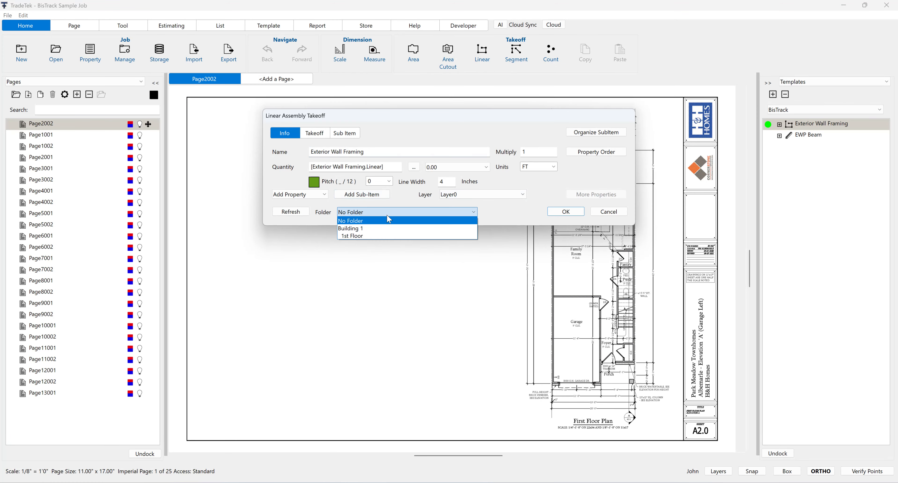
{"action": "left_click", "coordinate": [377, 236]}
{"action": "left_click", "coordinate": [566, 211]}
Step: Trace the exterior wall behind the dining room and kitchen, continuing down the stair side to the porch corner, about 62.4 ft in total
{"action": "scroll", "coordinate": [555, 174], "scroll_direction": "up", "scroll_amount": 2}
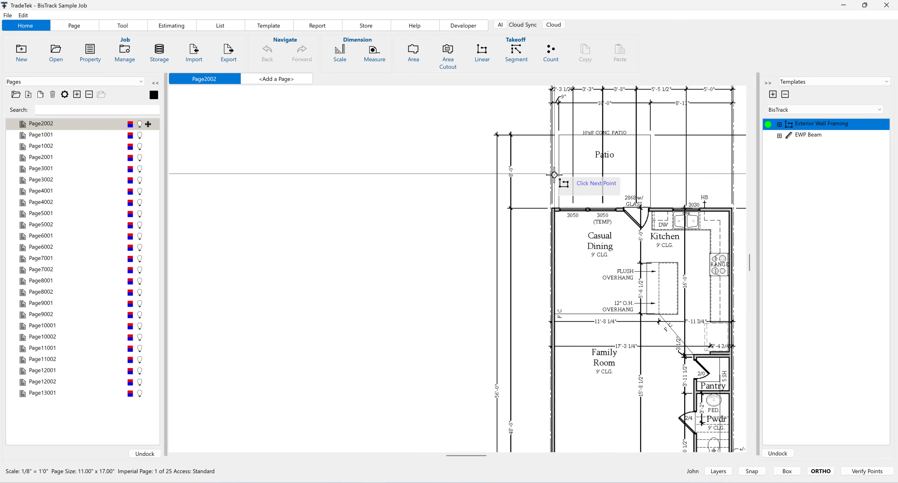
{"action": "scroll", "coordinate": [554, 175], "scroll_direction": "up", "scroll_amount": 1}
{"action": "left_click_drag", "start_coordinate": [559, 212], "coordinate": [368, 175]}
{"action": "left_click", "coordinate": [360, 183]}
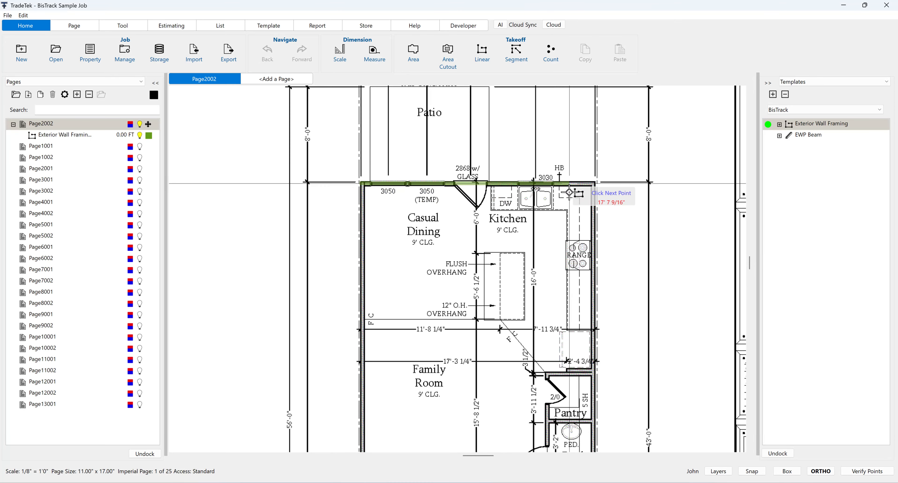
{"action": "left_click", "coordinate": [594, 183]}
{"action": "scroll", "coordinate": [624, 314], "scroll_direction": "down", "scroll_amount": 5}
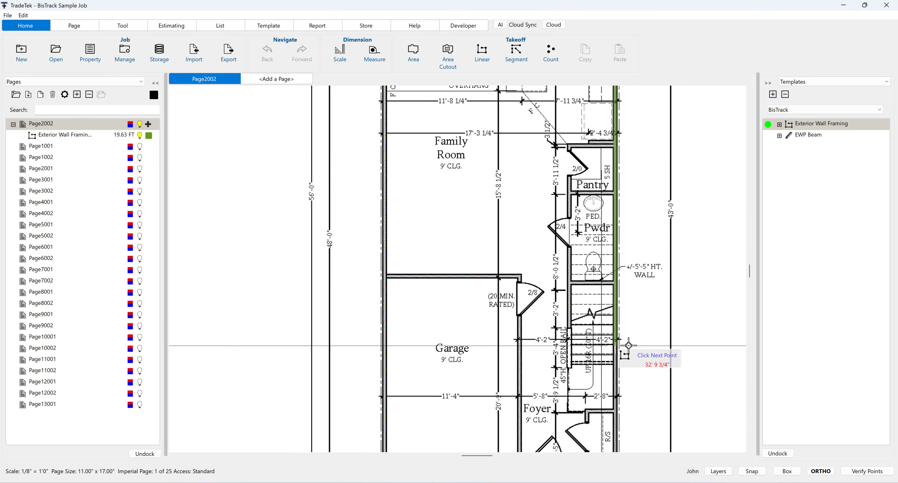
{"action": "scroll", "coordinate": [629, 344], "scroll_direction": "down", "scroll_amount": 5}
{"action": "left_click", "coordinate": [619, 338]}
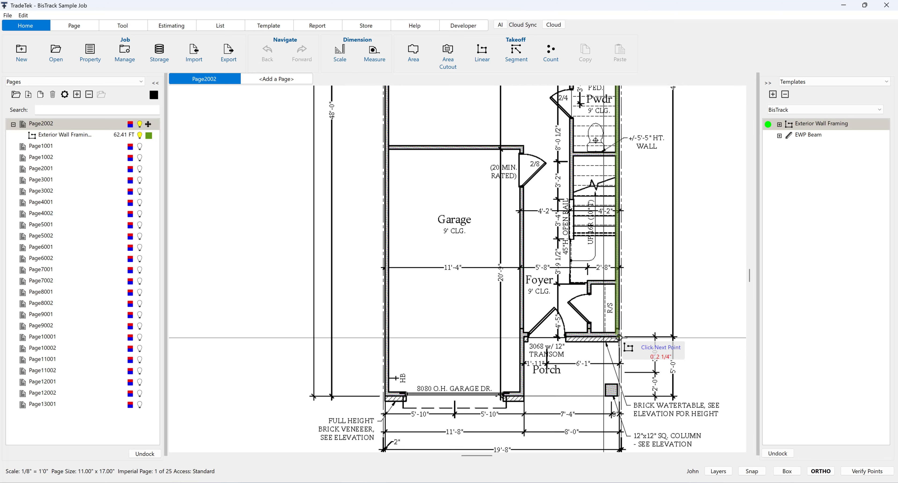
Step: Add an EWP Beam takeoff in the 1st Floor folder, about 9 ft long across the garage door opening
{"action": "left_click", "coordinate": [822, 138]}
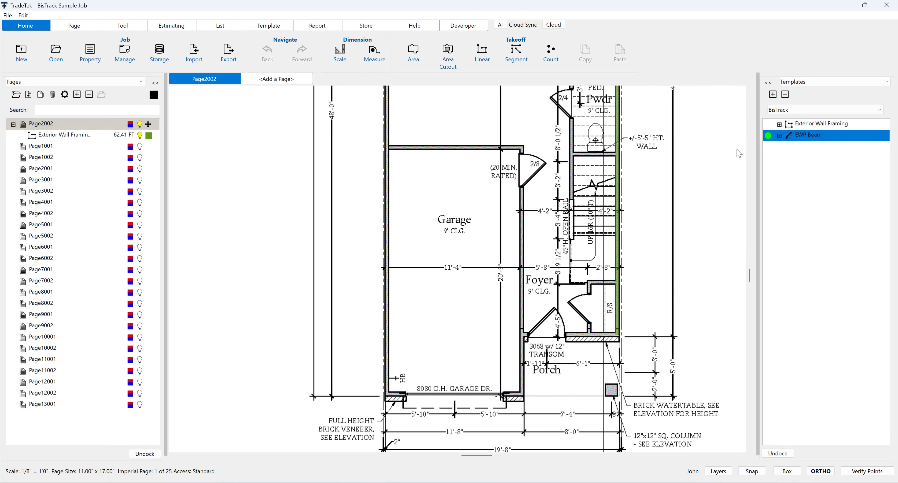
{"action": "left_click", "coordinate": [420, 213]}
{"action": "left_click", "coordinate": [399, 235]}
{"action": "left_click", "coordinate": [565, 212]}
{"action": "scroll", "coordinate": [412, 401], "scroll_direction": "up", "scroll_amount": 4}
{"action": "left_click", "coordinate": [303, 302]}
{"action": "left_click", "coordinate": [536, 309]}
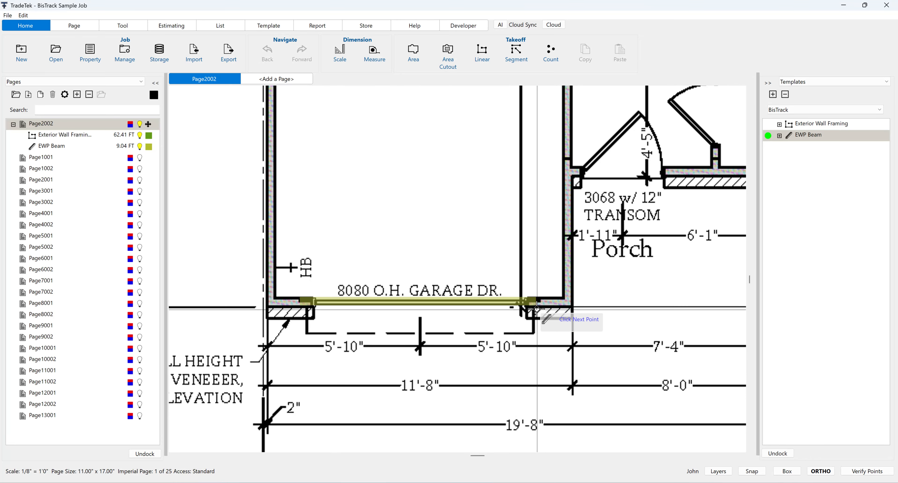
Step: Open the BisTrack report to view the materials from the takeoffs
{"action": "scroll", "coordinate": [528, 370], "scroll_direction": "down", "scroll_amount": 5}
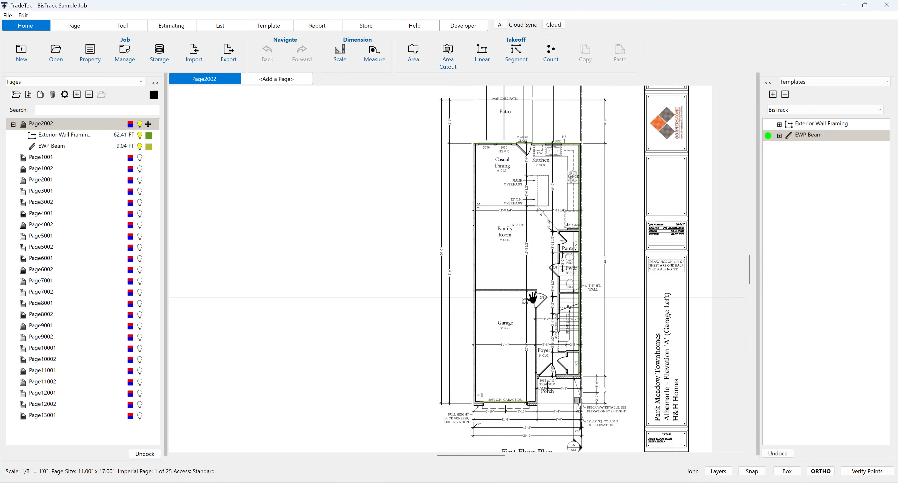
{"action": "left_click_drag", "start_coordinate": [530, 295], "coordinate": [587, 308]}
{"action": "left_click", "coordinate": [327, 27]}
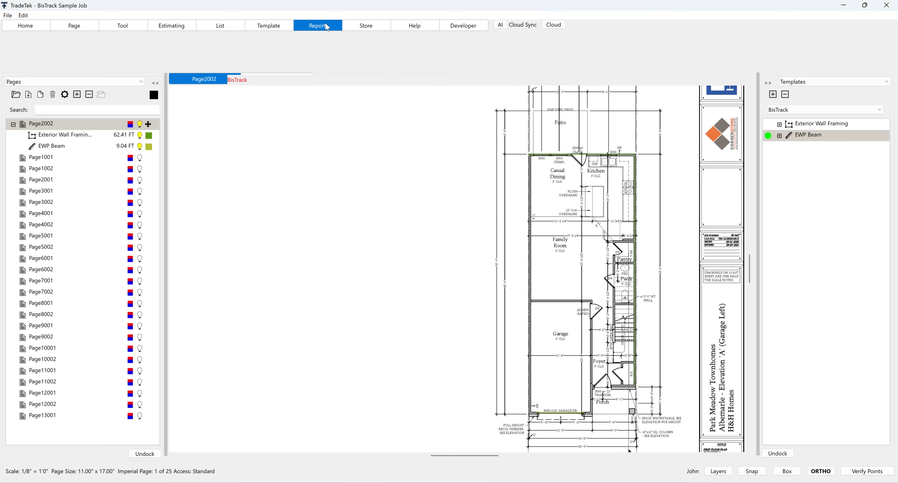
{"action": "left_click", "coordinate": [23, 113]}
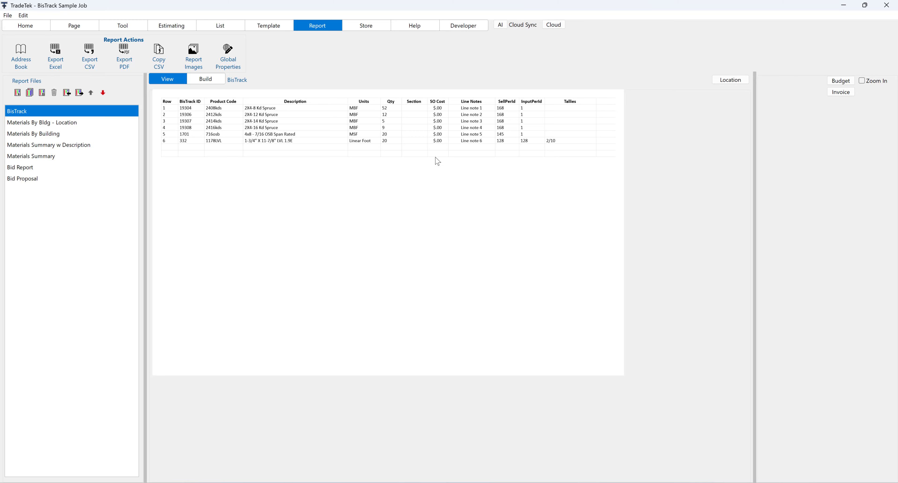
Step: Switch to the Connect BisTrack window and build the quote rows from the BisTrack report
{"action": "left_click", "coordinate": [637, 482]}
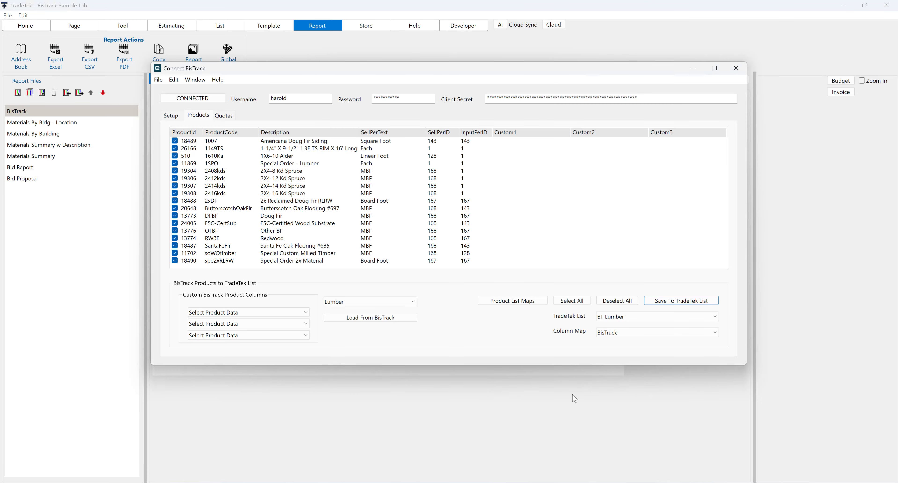
{"action": "left_click", "coordinate": [219, 116]}
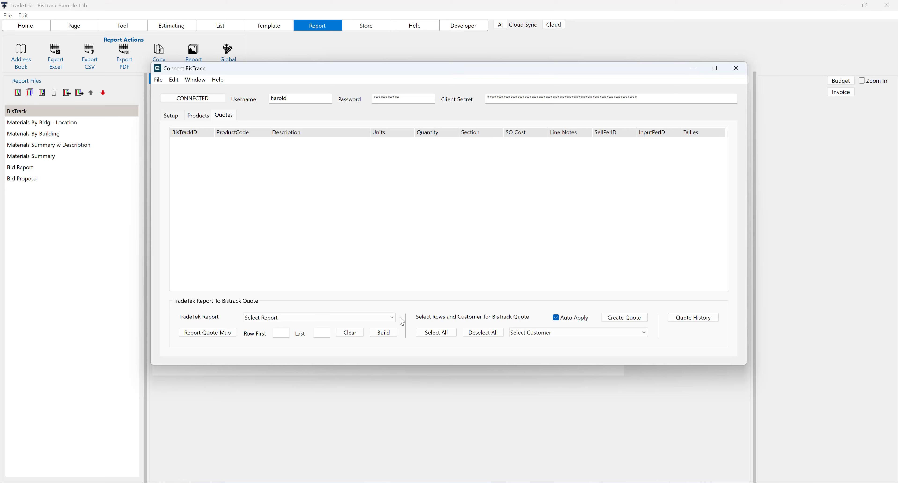
{"action": "left_click", "coordinate": [391, 318]}
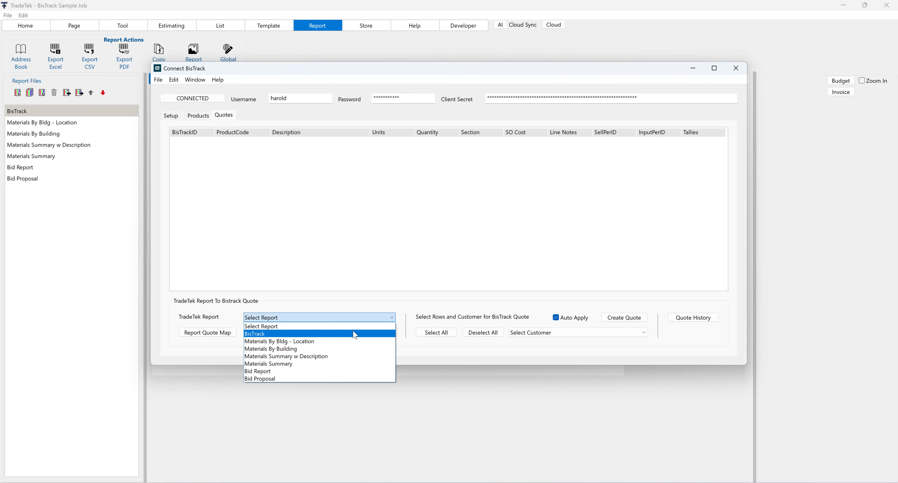
{"action": "left_click", "coordinate": [362, 335]}
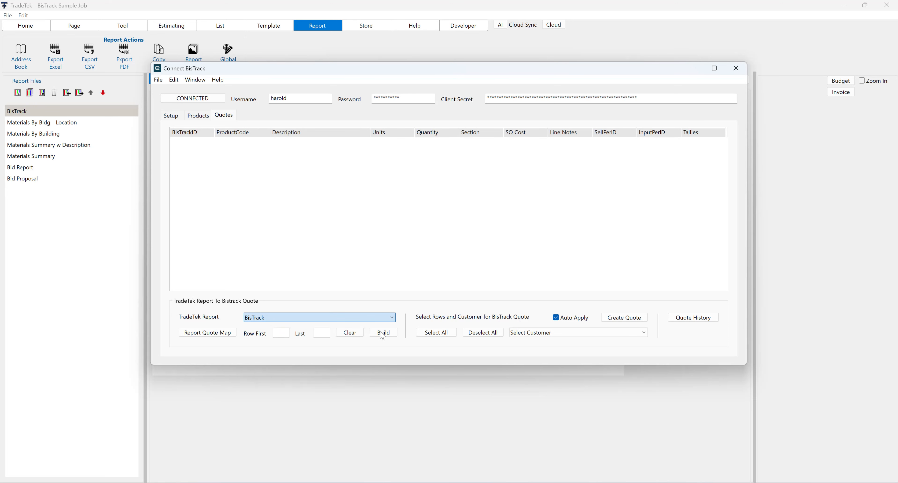
{"action": "left_click", "coordinate": [383, 334]}
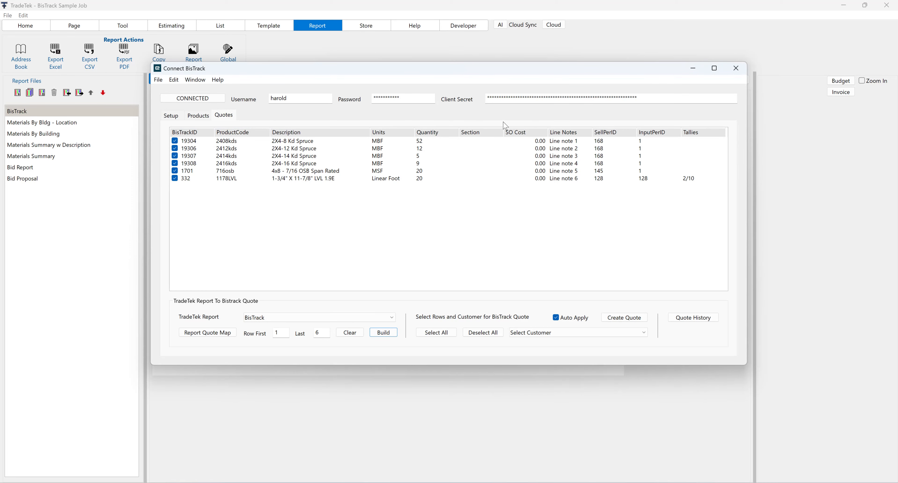
Step: Create a BisTrack quote from the built rows for the customer Cash Sale - Taxable
{"action": "left_click", "coordinate": [602, 333]}
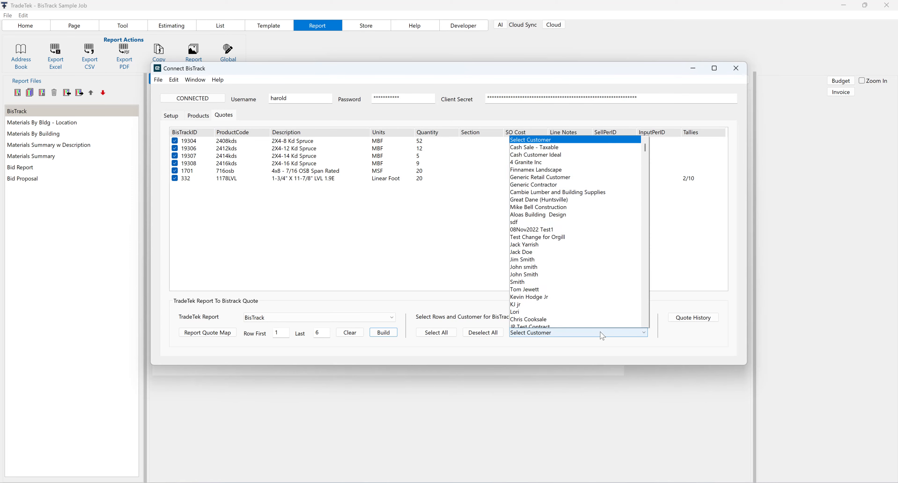
{"action": "left_click", "coordinate": [539, 118]}
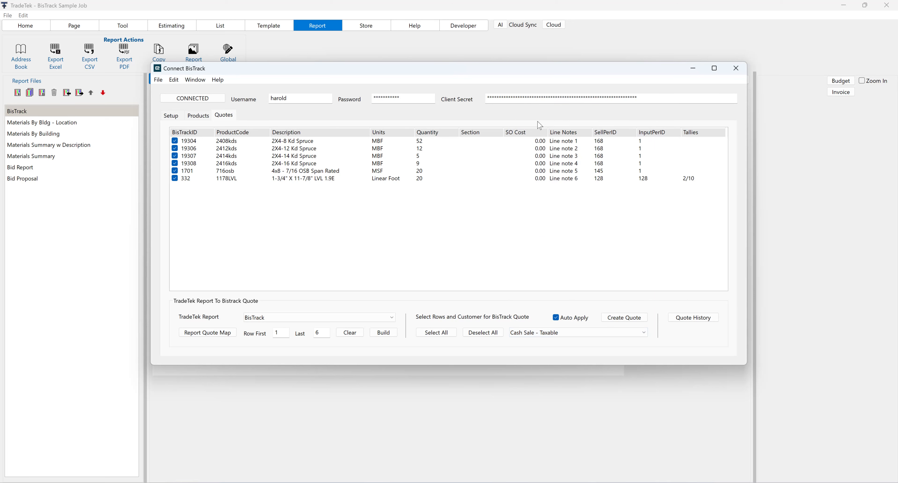
{"action": "left_click", "coordinate": [626, 322]}
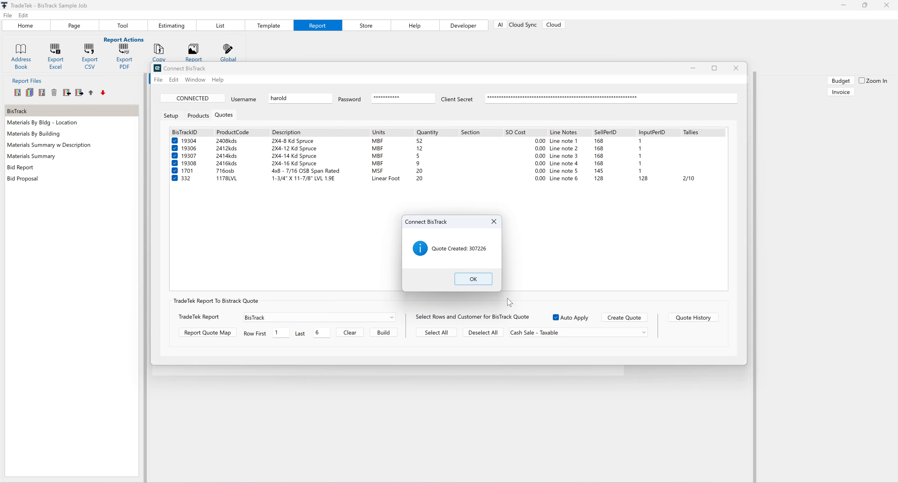
{"action": "left_click", "coordinate": [484, 280]}
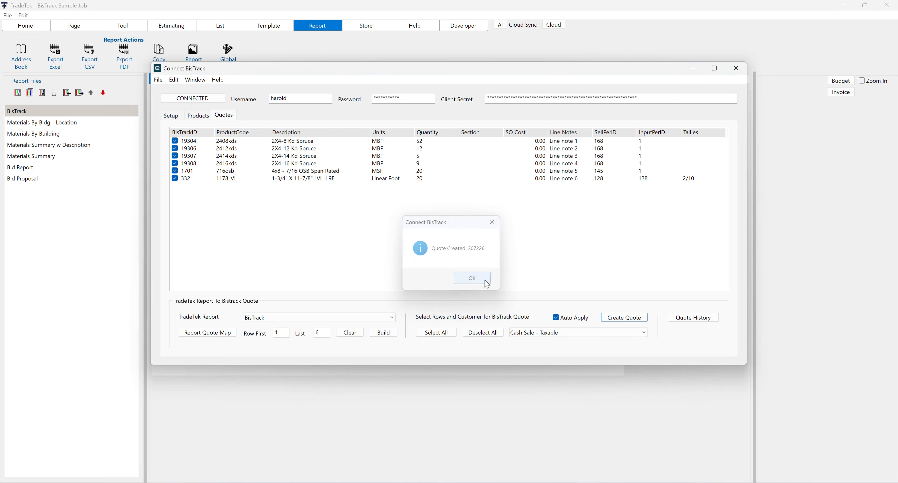
Step: Read the Auto Apply explanation for BisTrack quotes and review the quote history
{"action": "left_click", "coordinate": [556, 318]}
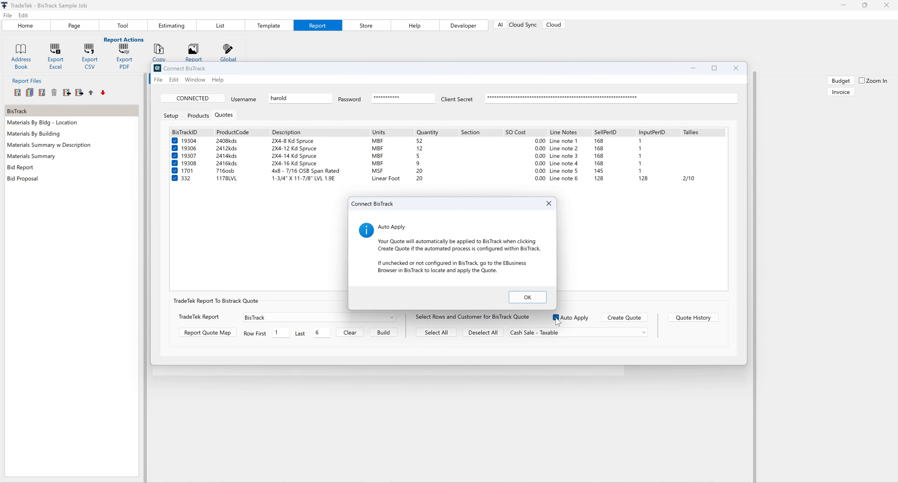
{"action": "left_click", "coordinate": [525, 299]}
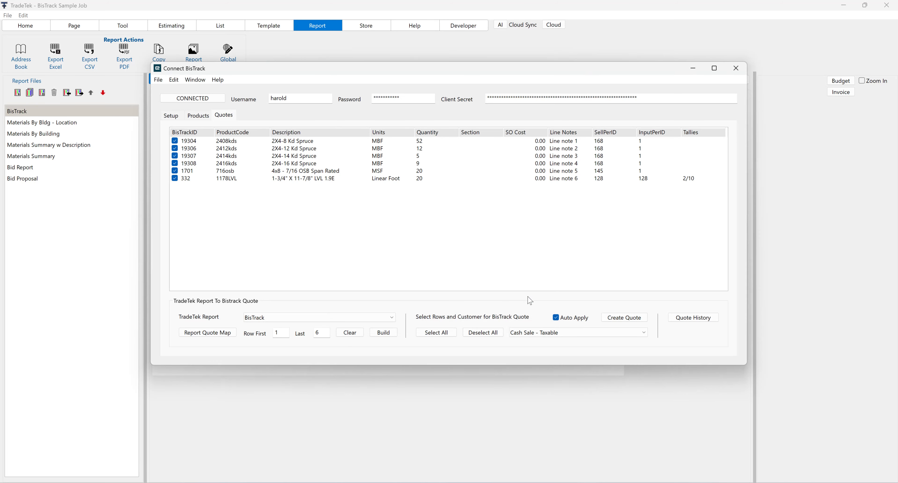
{"action": "left_click", "coordinate": [688, 321]}
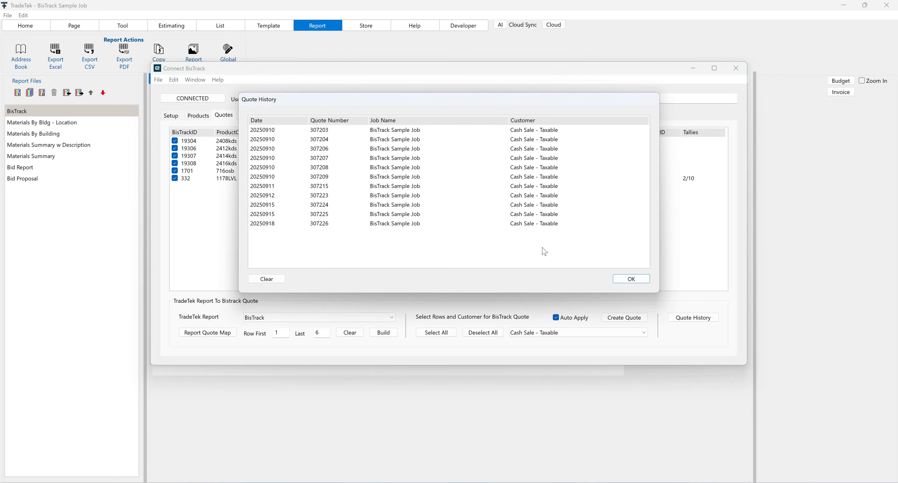
{"action": "left_click", "coordinate": [627, 279]}
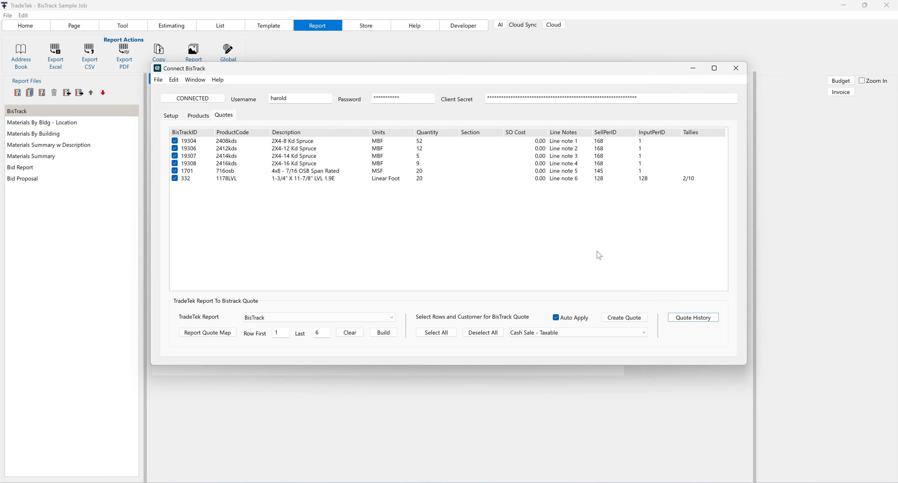
Step: Open the user guide from the Connect BisTrack plugin details in the TradeTek Store
{"action": "left_click", "coordinate": [388, 30]}
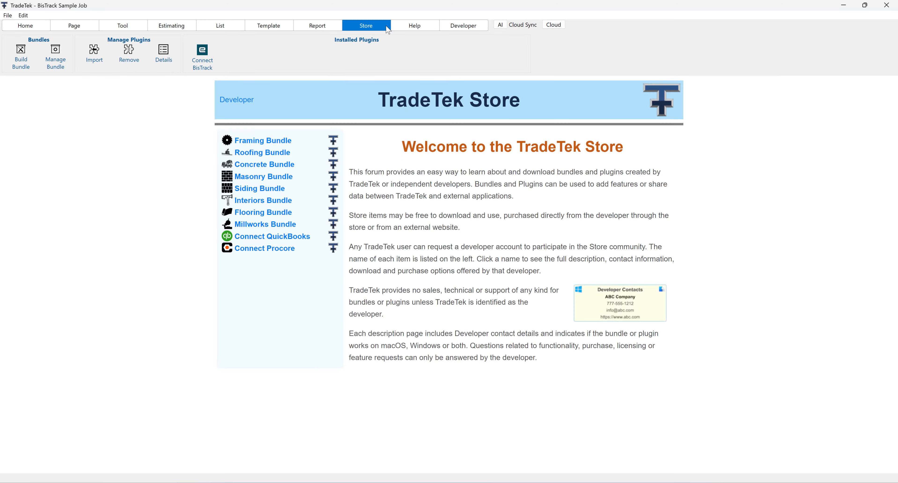
{"action": "left_click", "coordinate": [164, 54]}
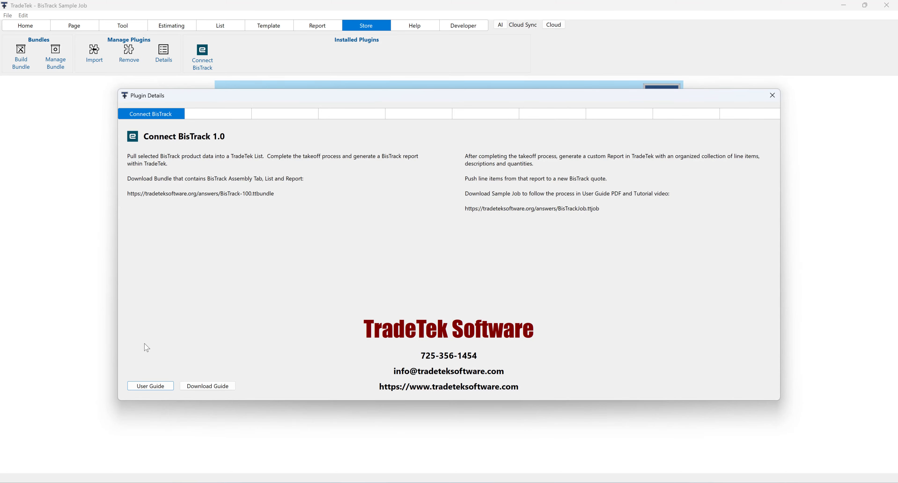
{"action": "left_click", "coordinate": [147, 387]}
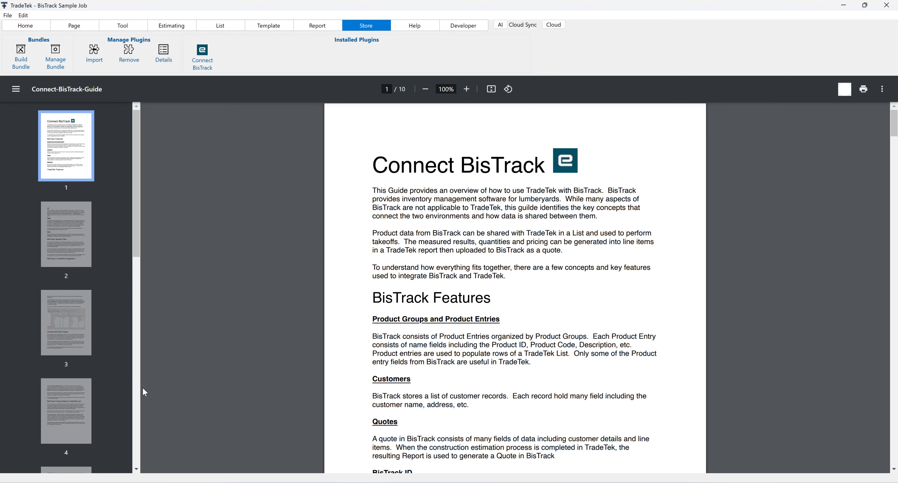